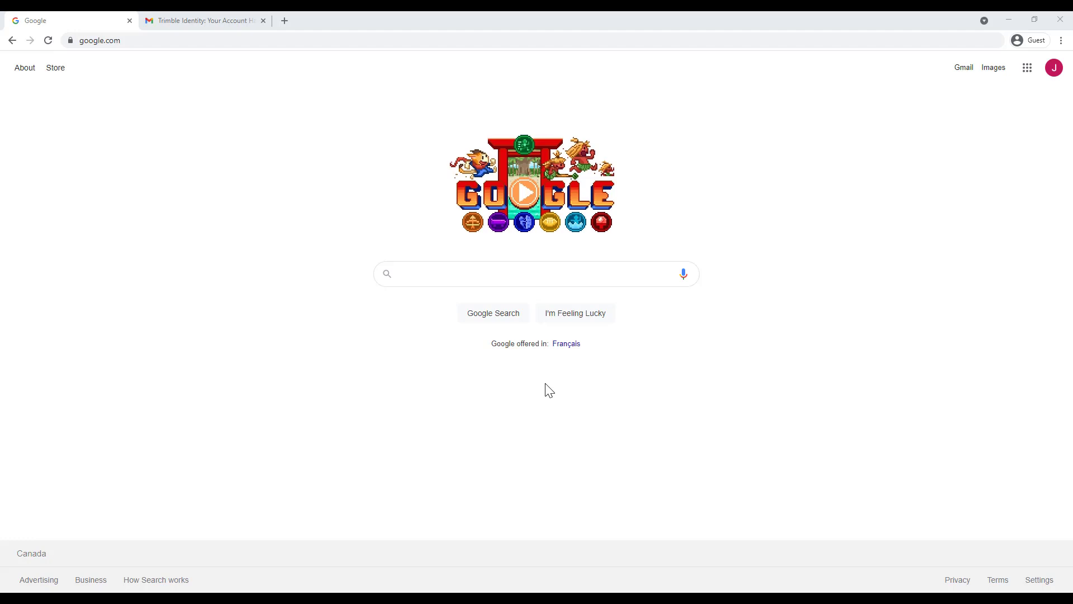
Go to trimbleag.com in Chrome to load the Trimble Identity sign-in page
left_click(157, 44)
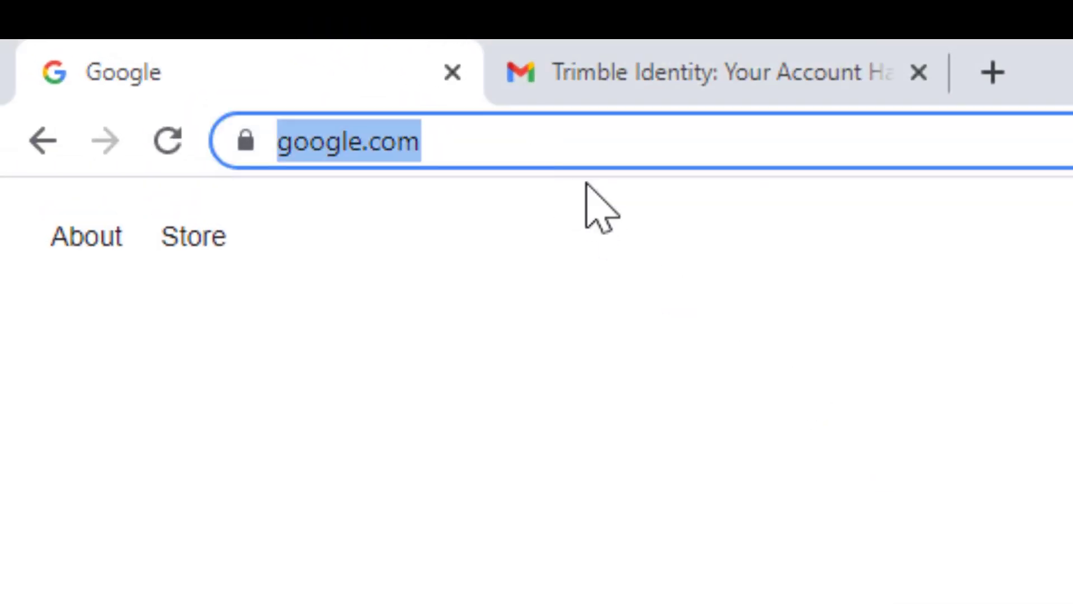
type("trimbleag.com")
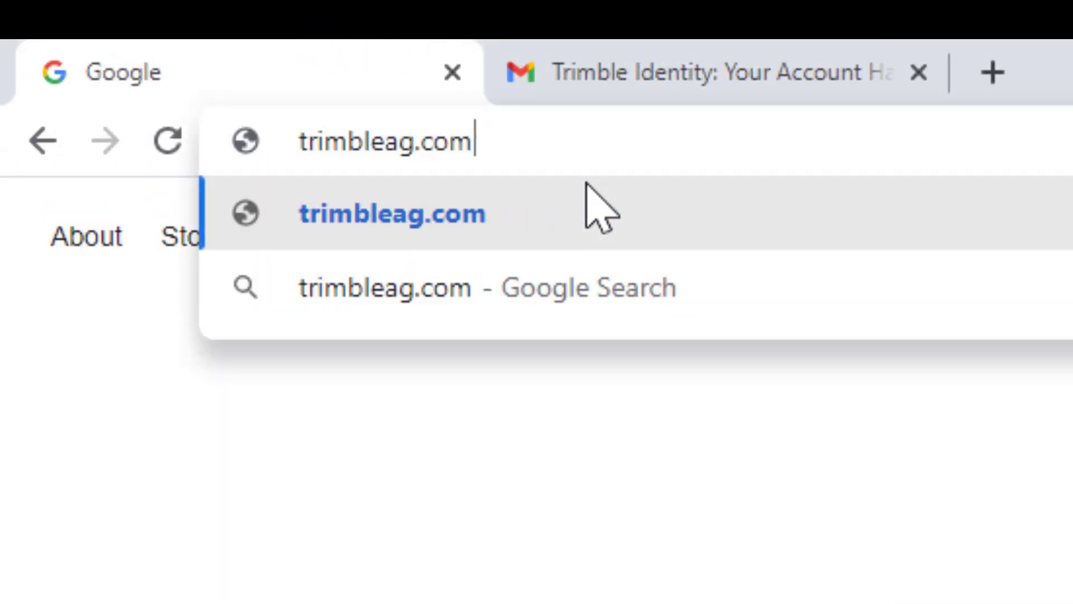
key("Return")
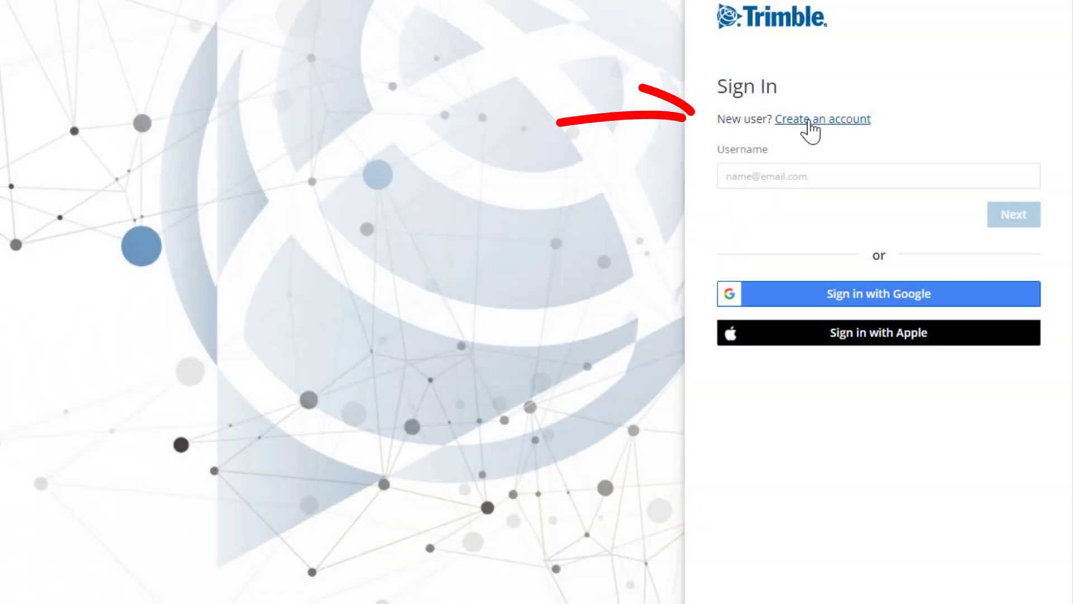
Start a new account with the user's first name, last name and e-mail, and request a verification code
left_click(809, 119)
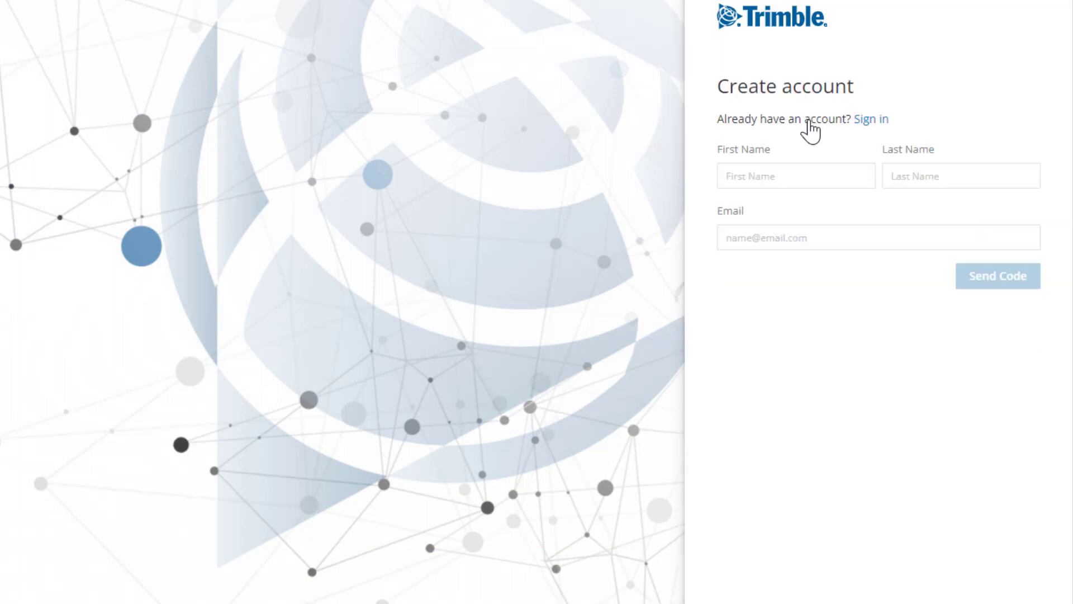
left_click(785, 177)
key("Tab")
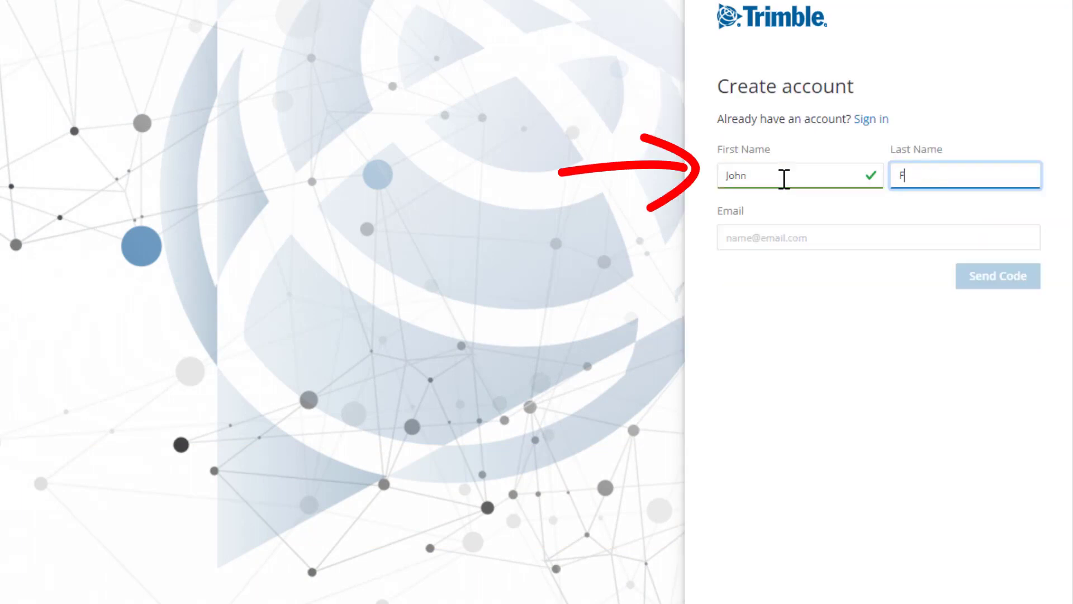
key("Tab")
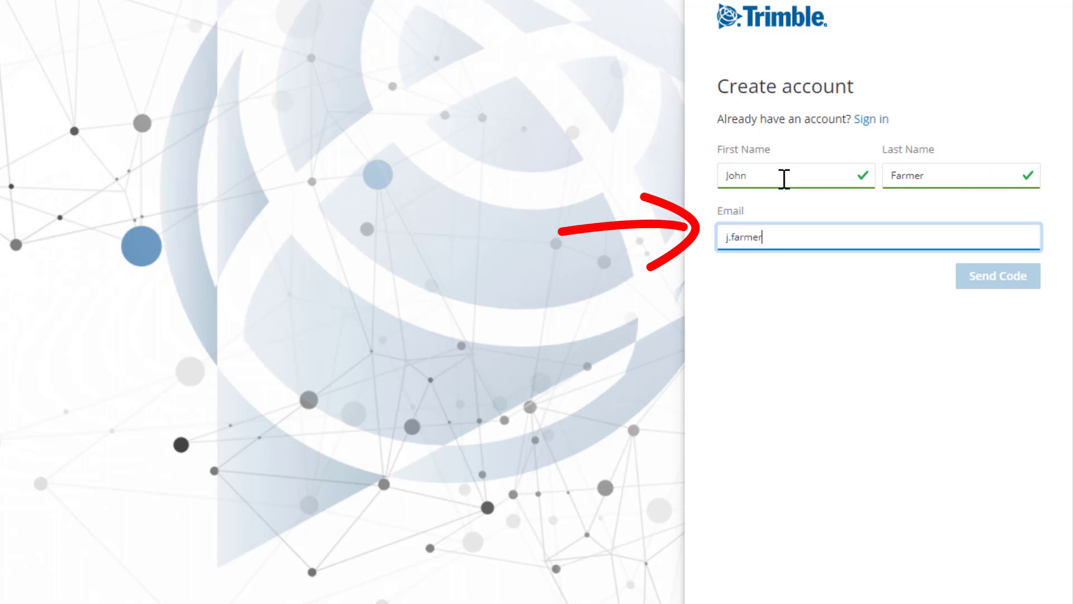
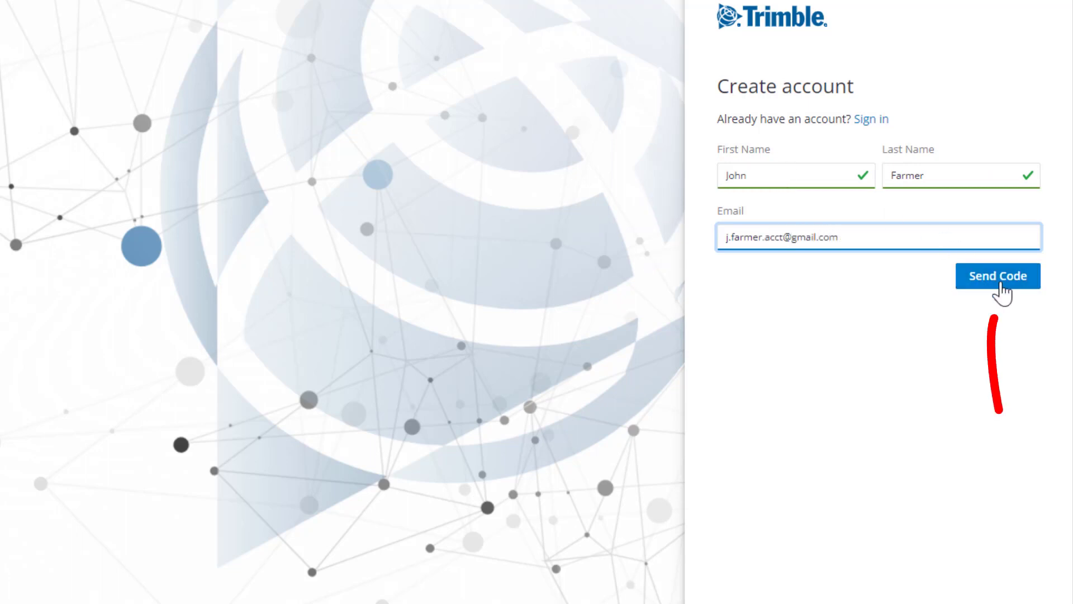
left_click(1003, 291)
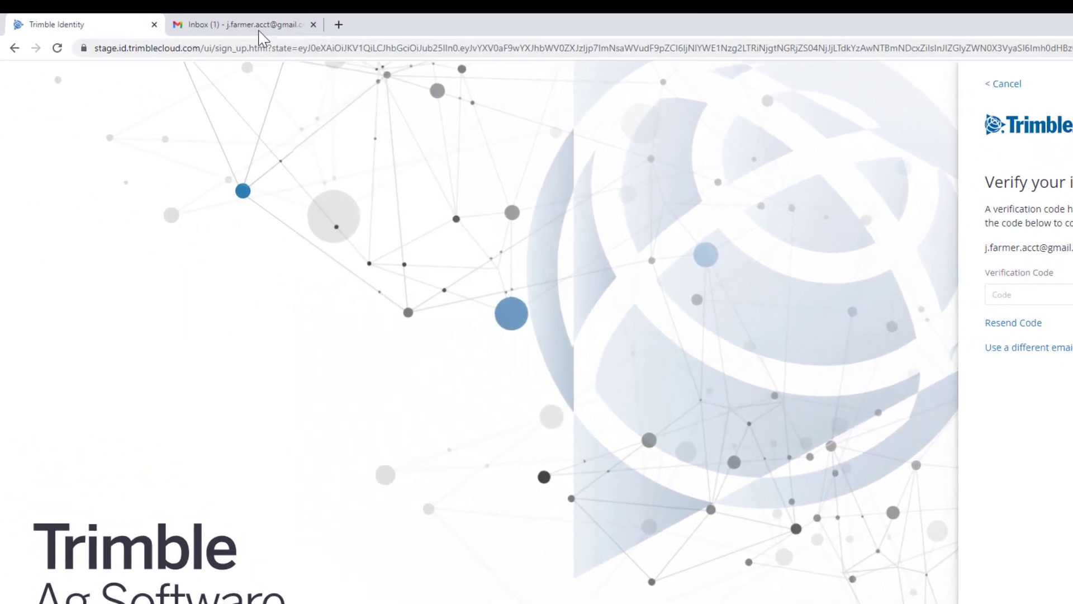
Copy the verification code from the Gmail message
left_click(215, 21)
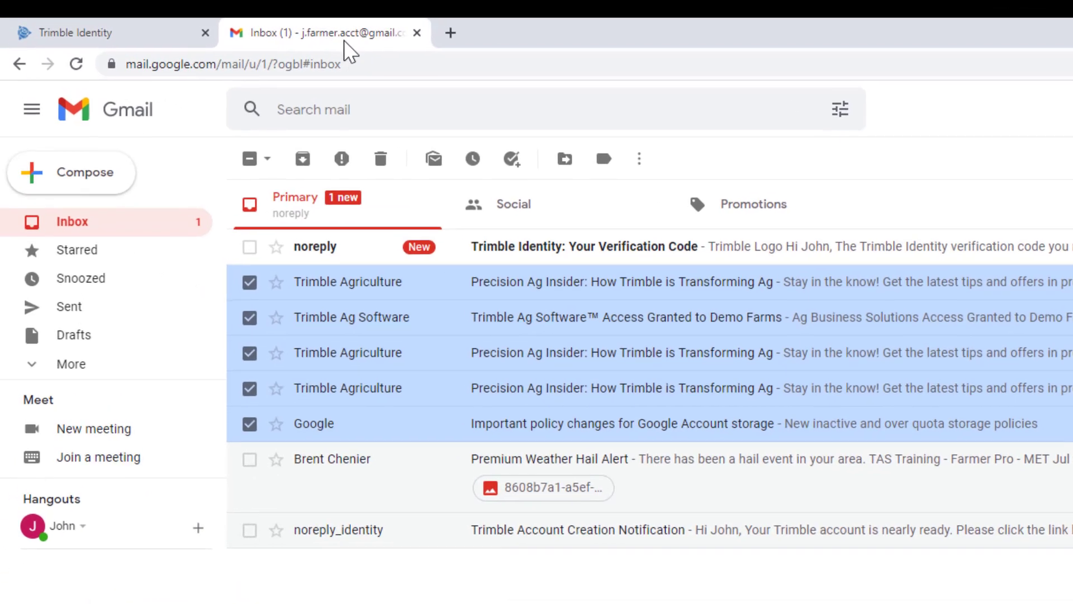
left_click(510, 269)
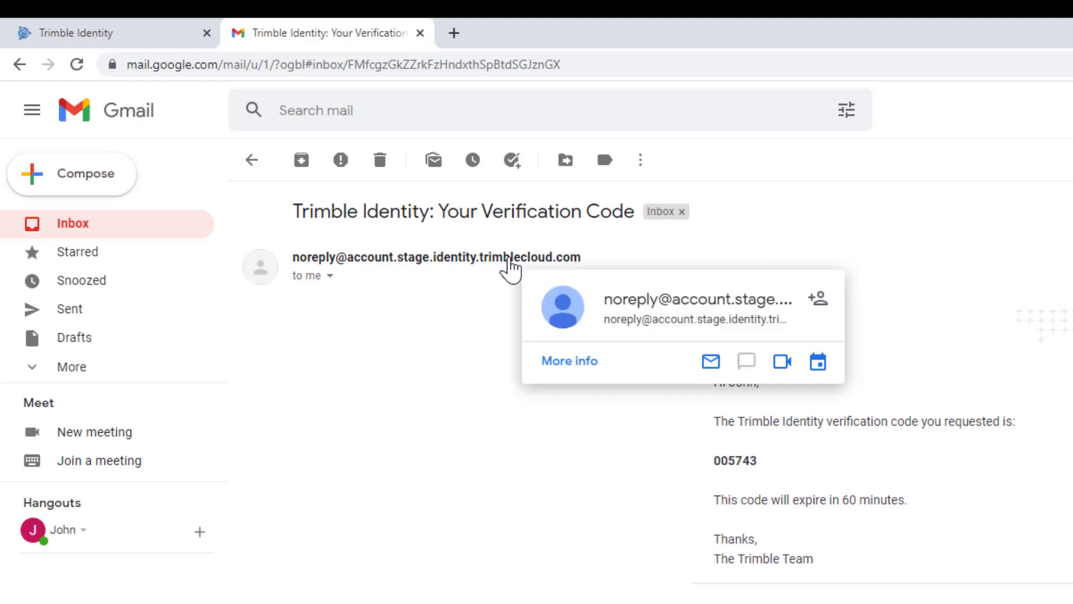
double_click(734, 461)
right_click(734, 464)
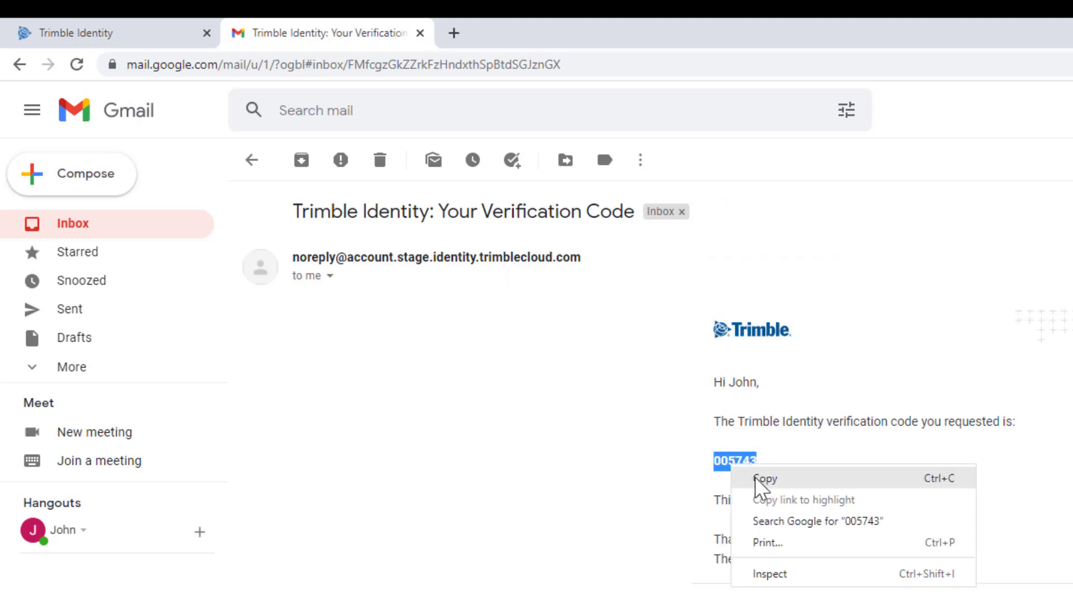
left_click(755, 479)
Paste the emailed code into Verification Code and submit it
left_click(125, 40)
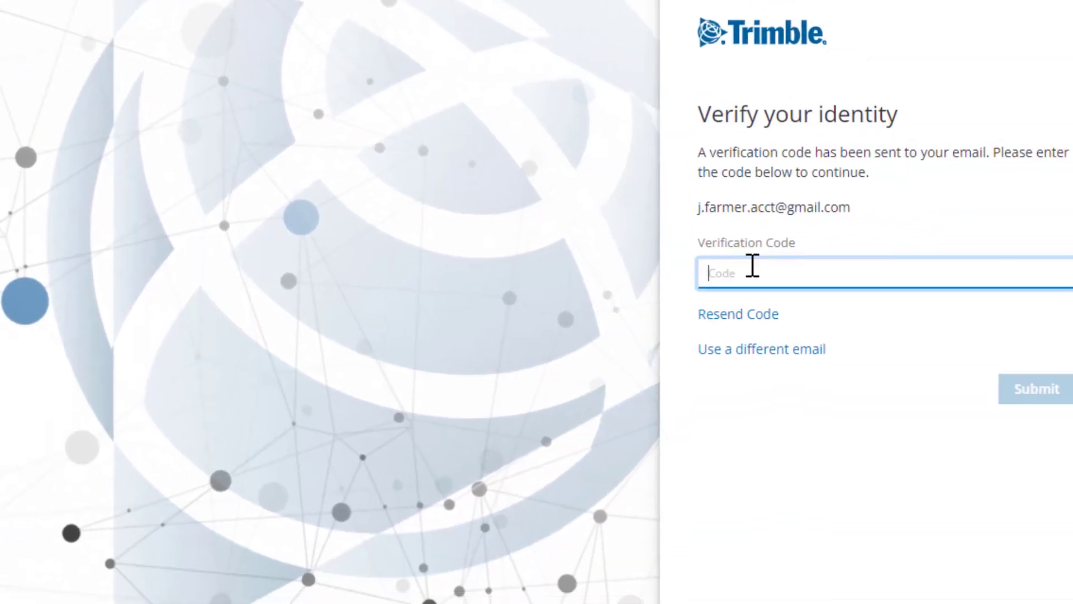
right_click(751, 267)
left_click(751, 403)
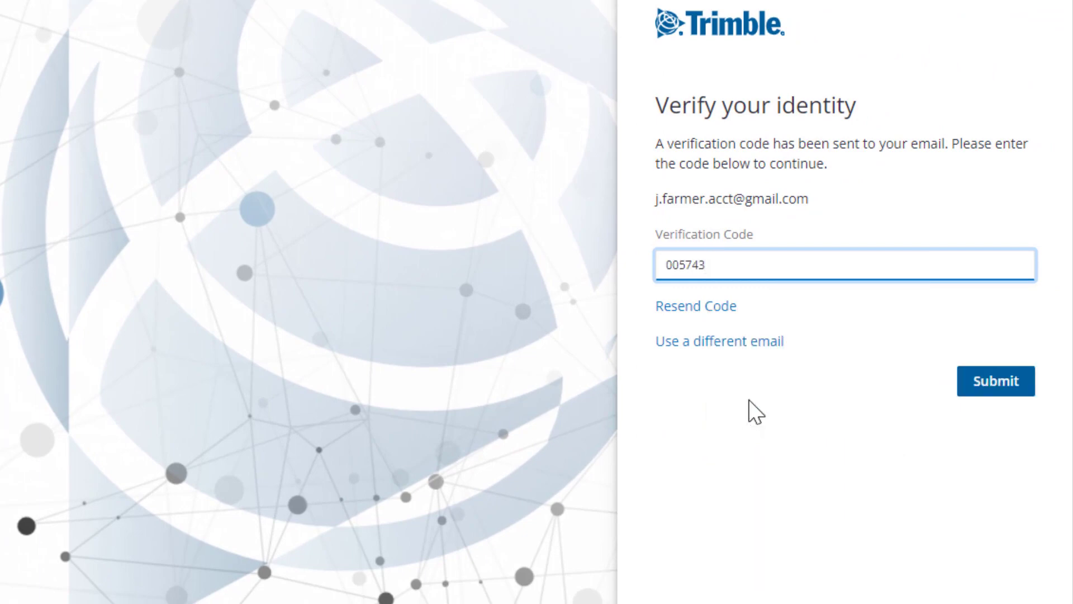
left_click(996, 388)
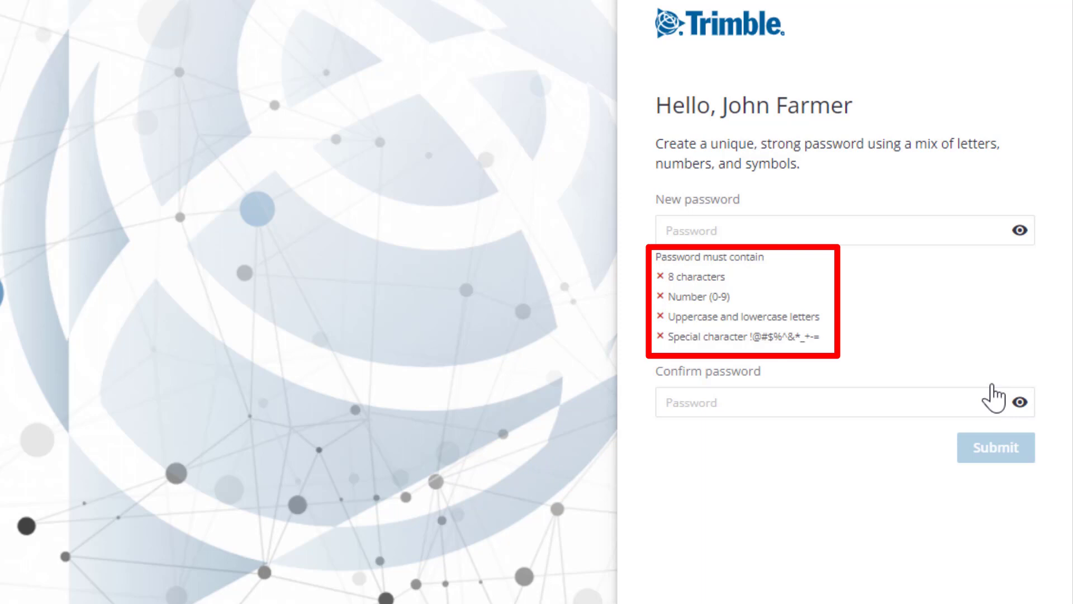
Enter and confirm the new account password, then submit it
left_click(742, 232)
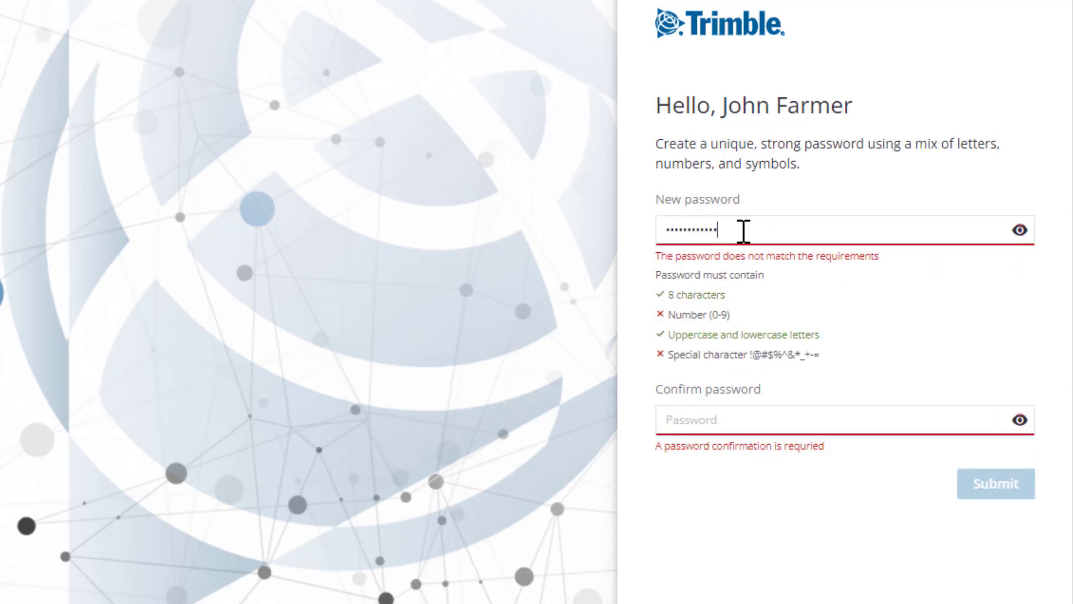
left_click(721, 405)
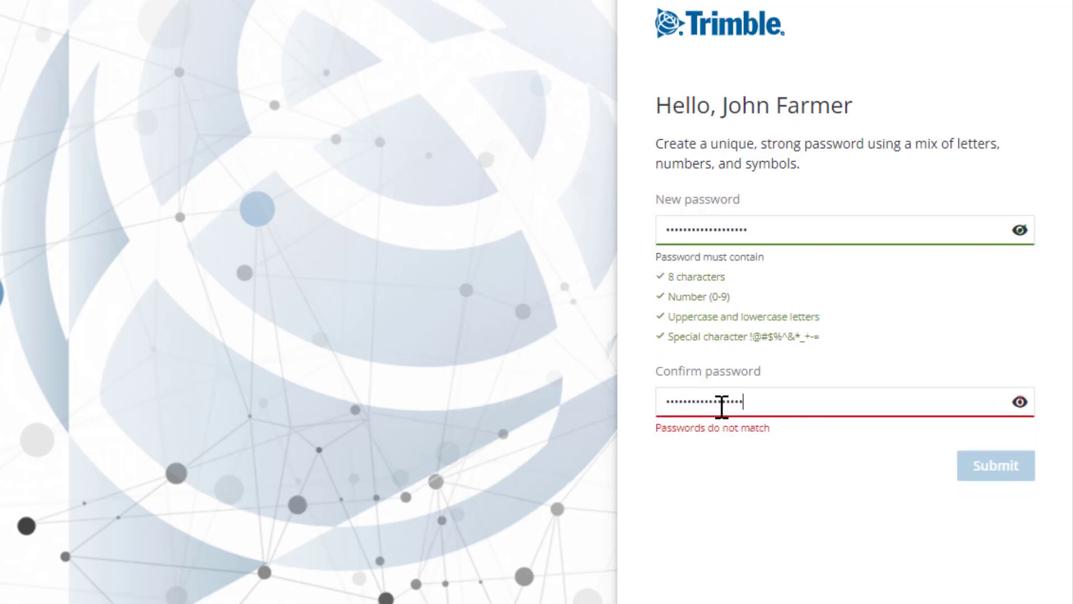
left_click(983, 458)
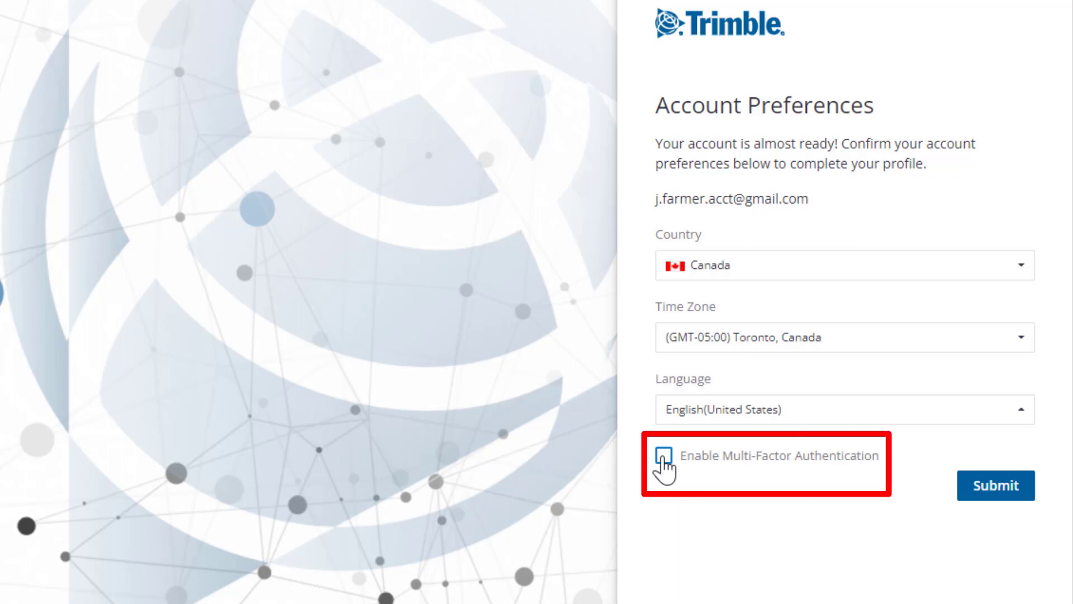
Turn on Multi-Factor Authentication, submit the preferences and verify with the authenticator code
left_click(664, 456)
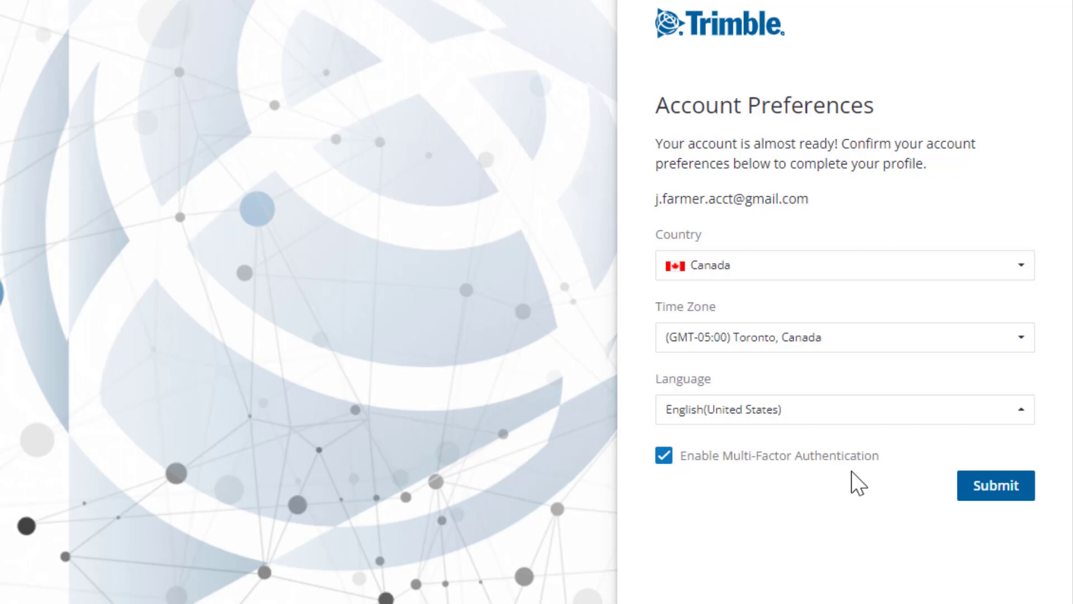
left_click(997, 490)
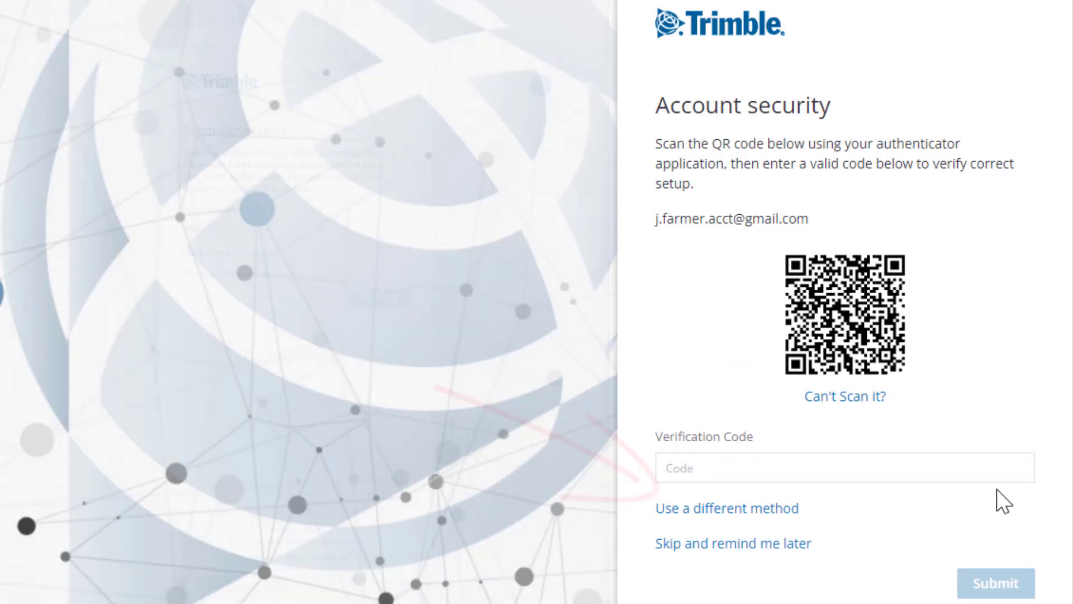
left_click(874, 461)
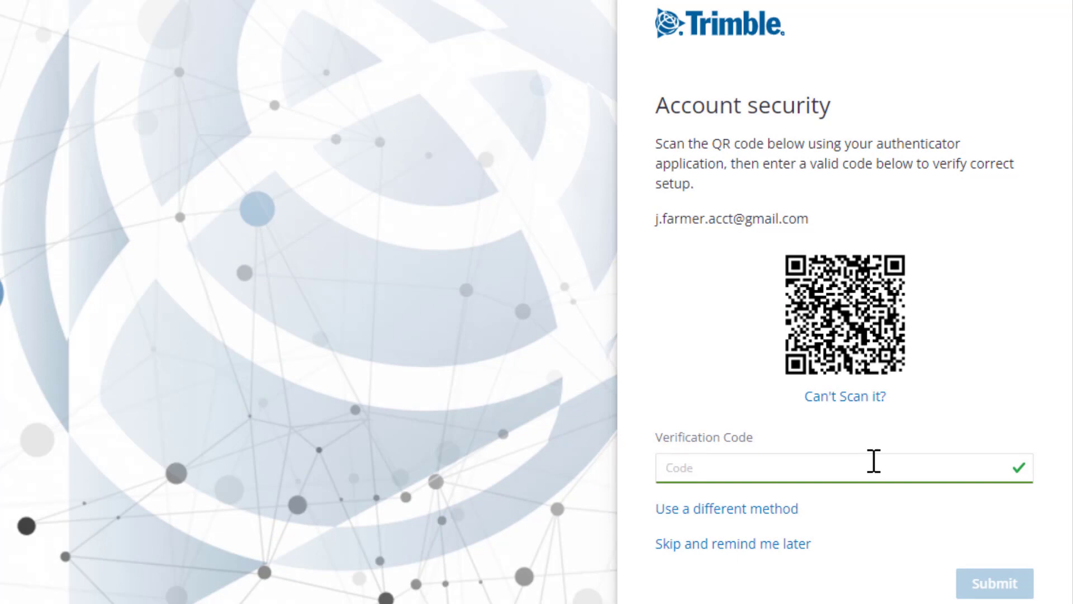
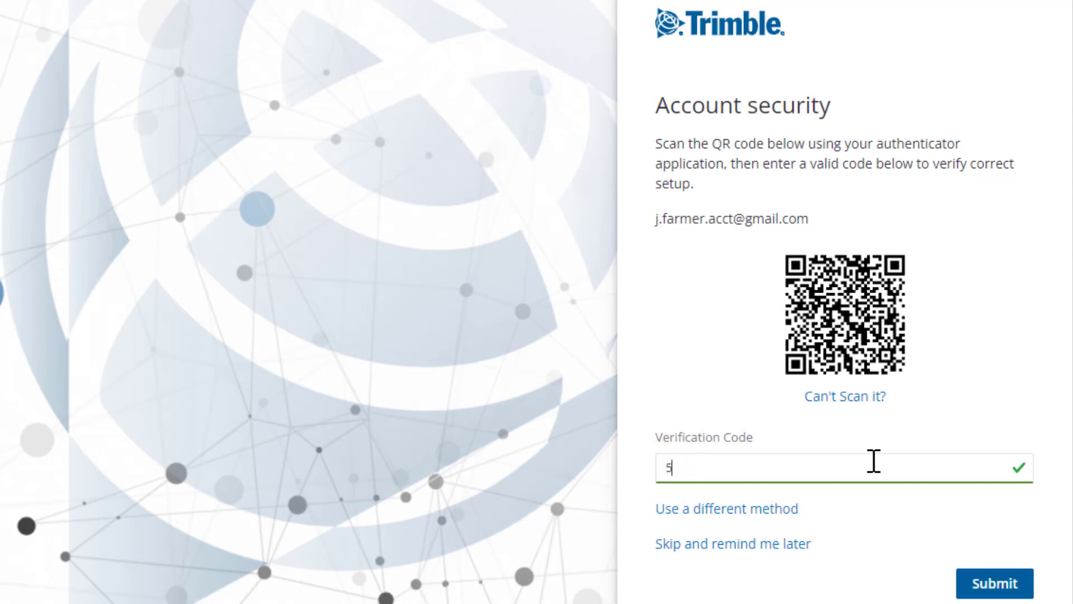
left_click(1004, 587)
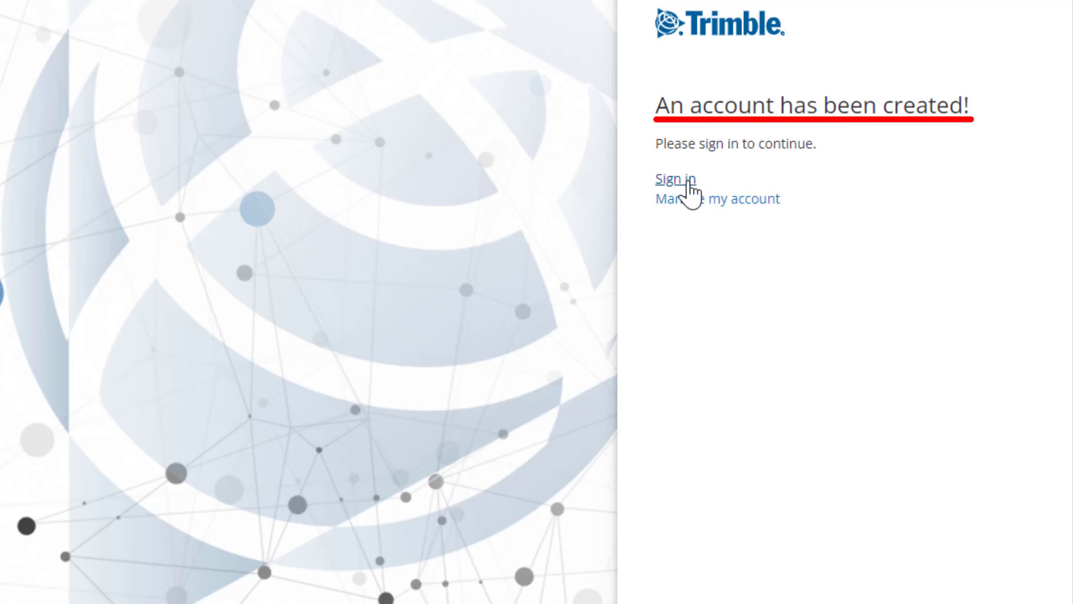
Follow the 'Sign in' link from the account-created confirmation
left_click(691, 193)
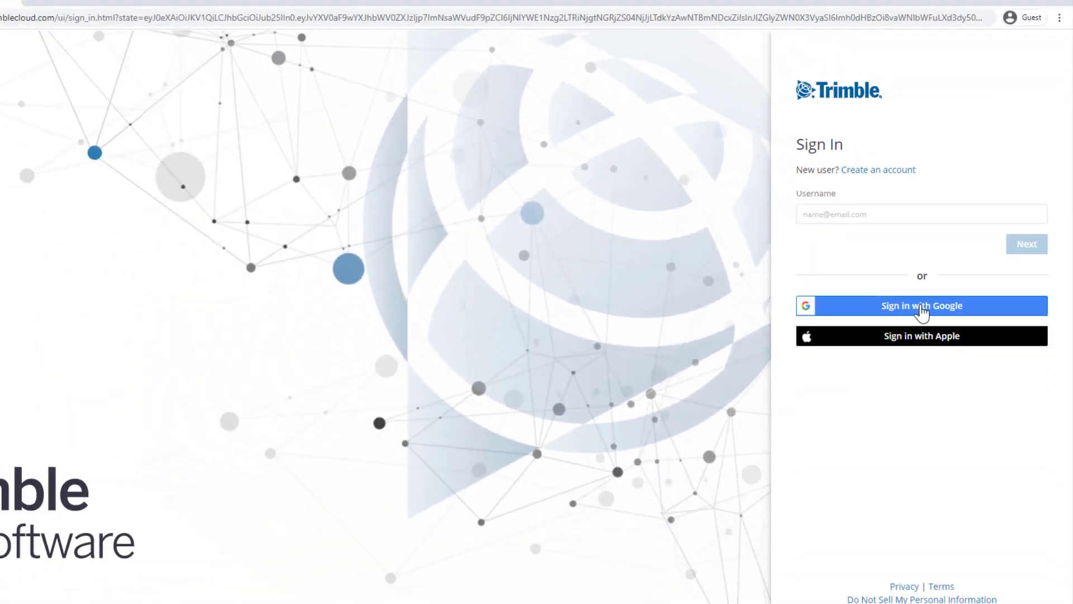
Sign in with Google using the account e-mail and password, then save Canada, Eastern Time, Metric, $ settings
left_click(843, 347)
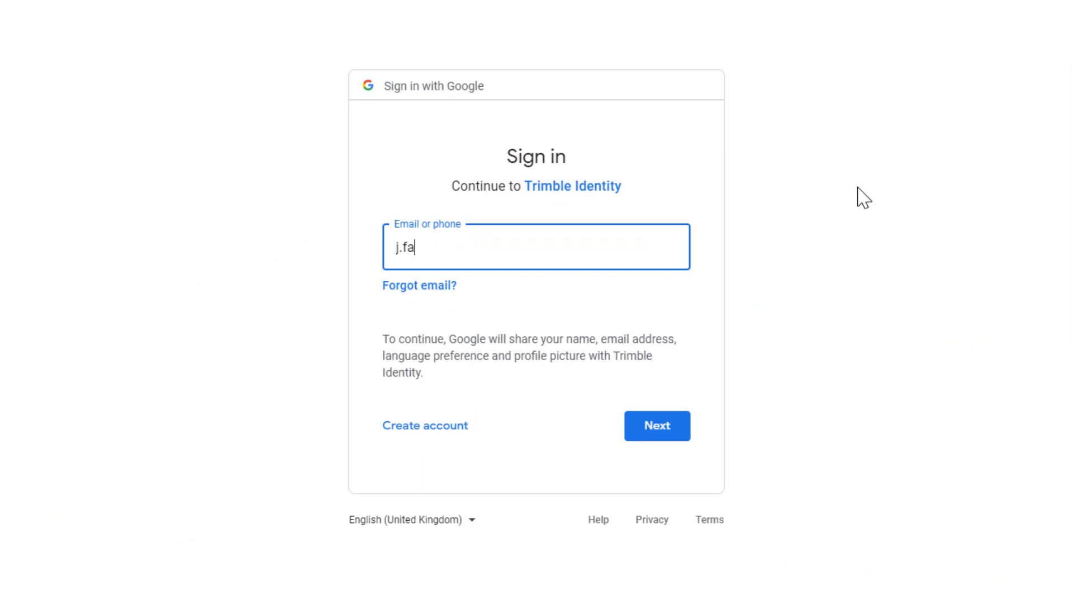
left_click(668, 433)
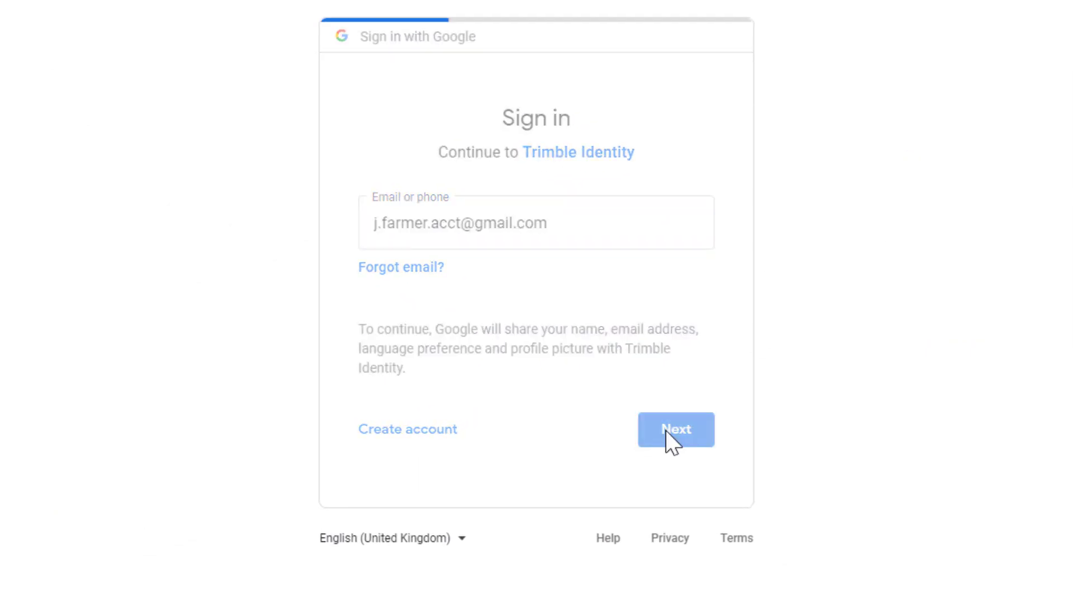
type("***************")
left_click(665, 449)
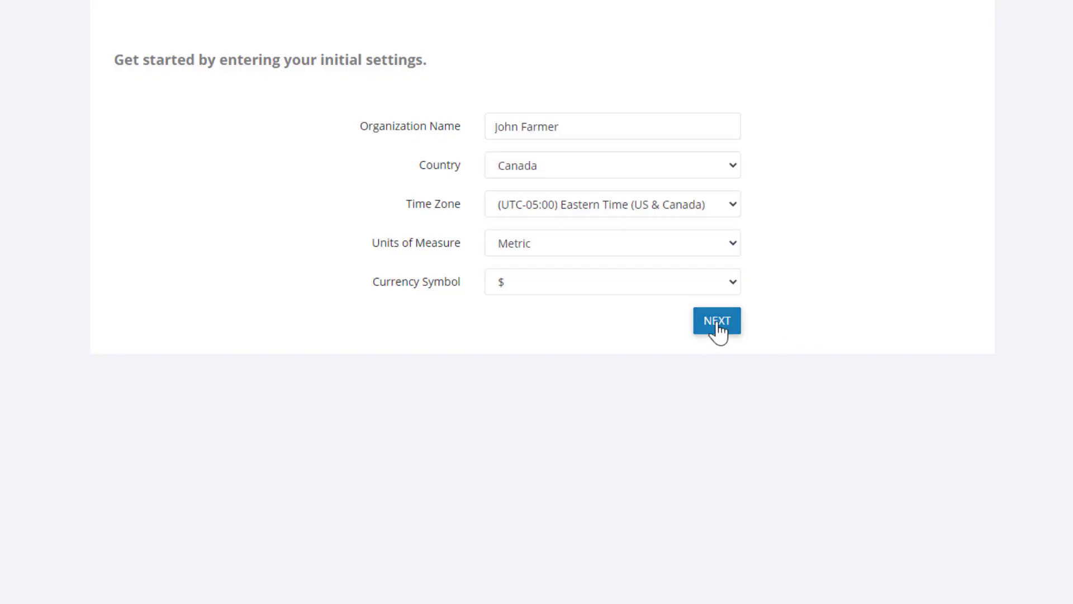
left_click(717, 322)
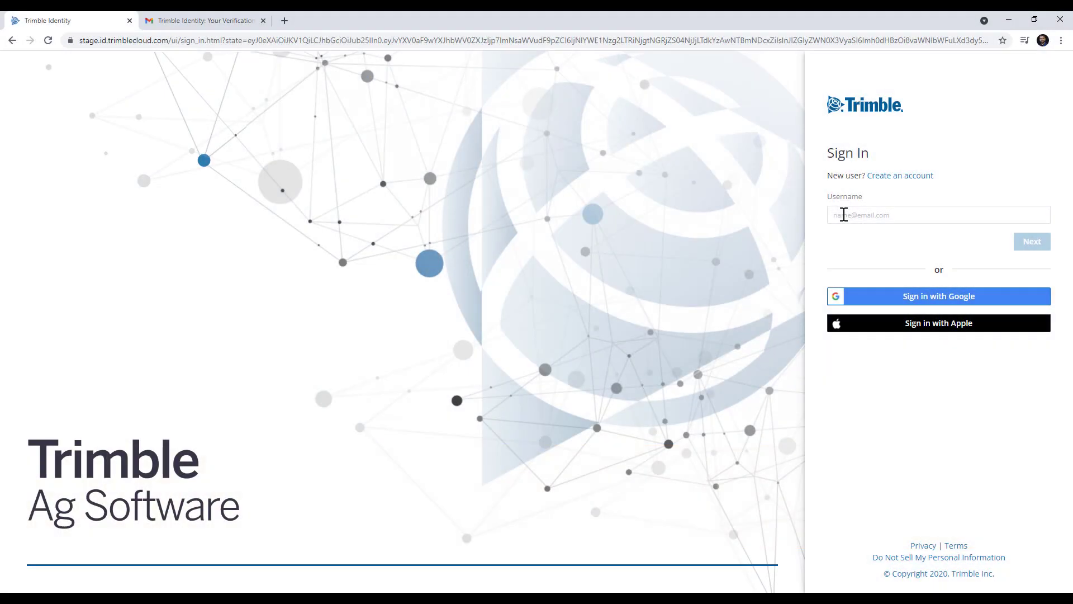
Enter the account e-mail as username, choose Forgot password, and send a recovery code
left_click(886, 216)
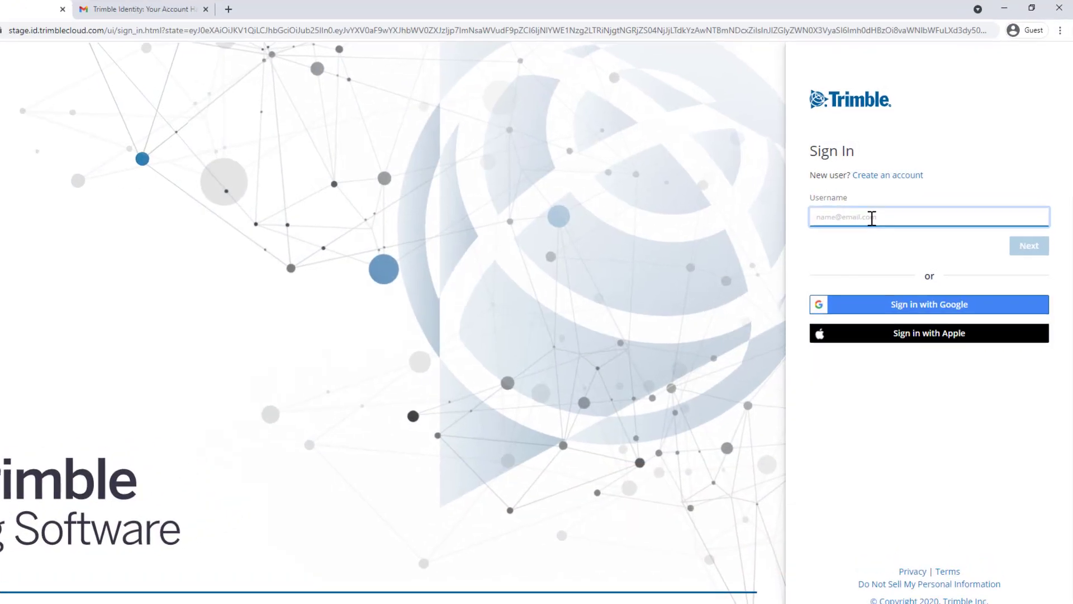
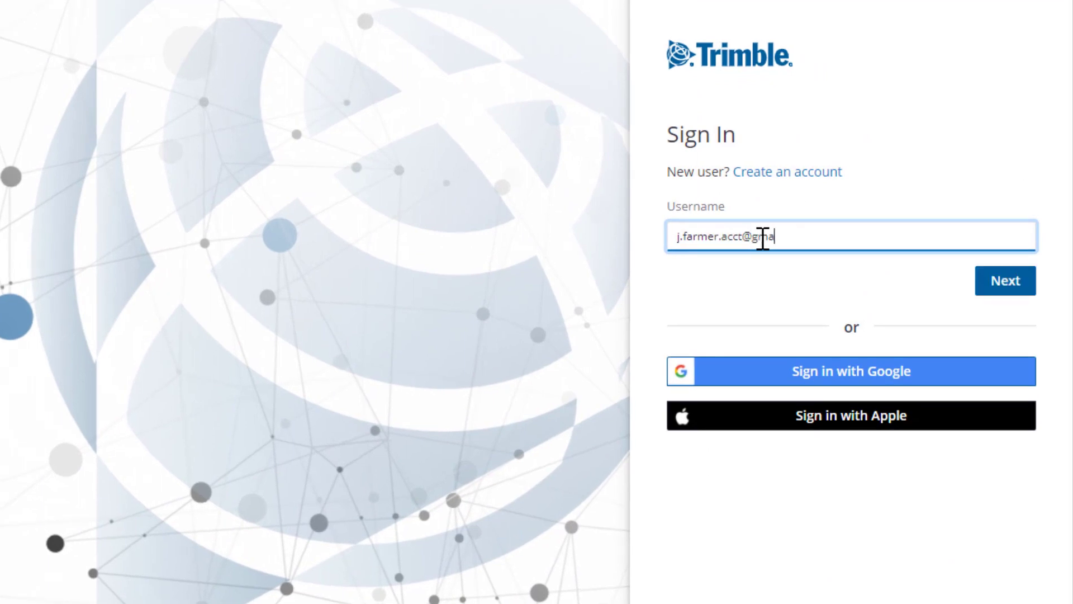
left_click(995, 285)
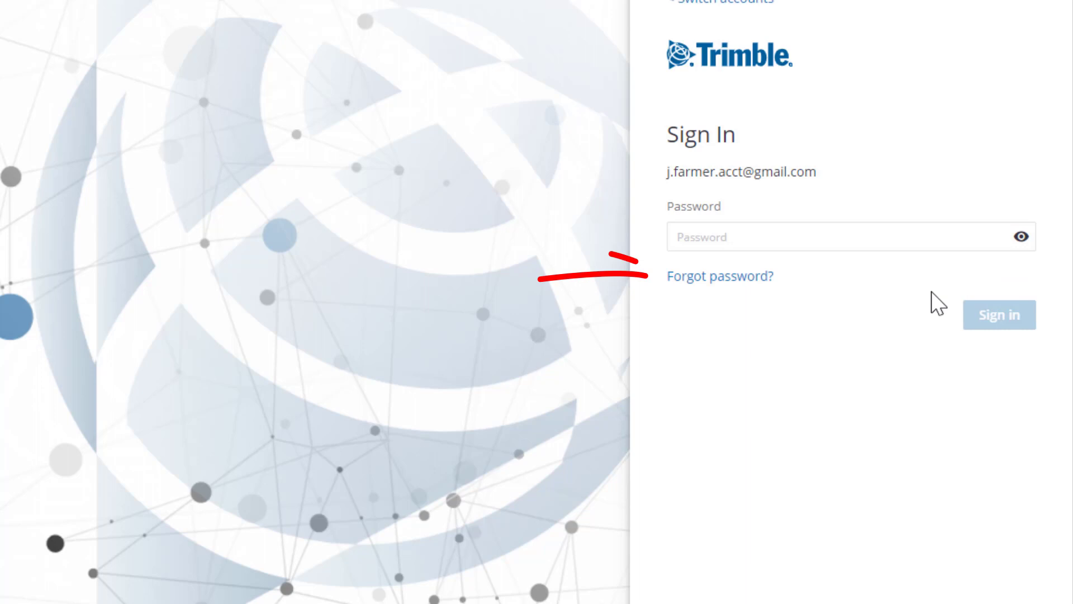
left_click(747, 278)
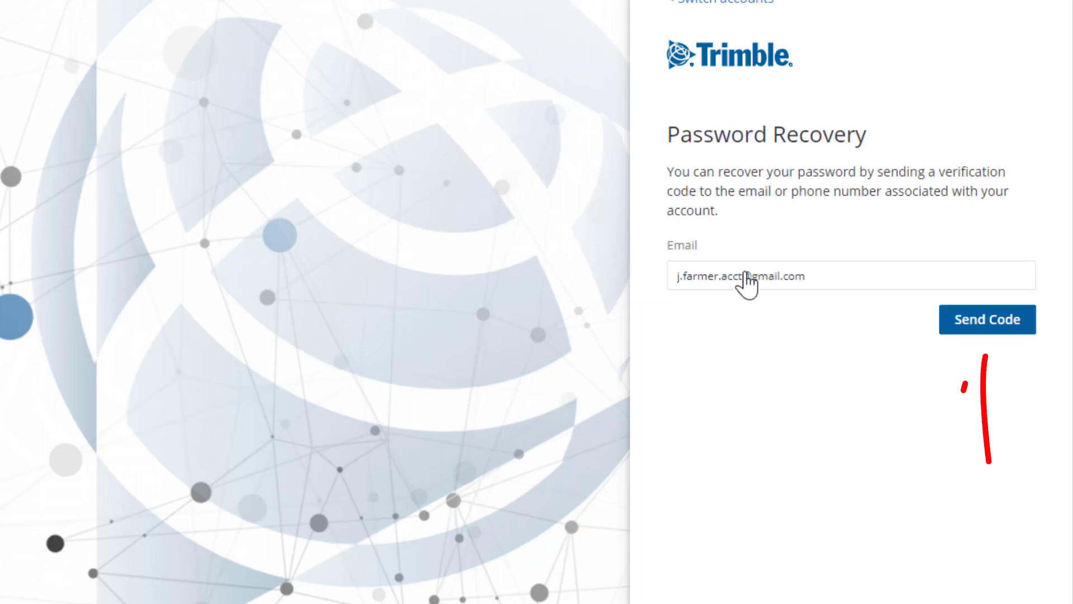
left_click(994, 329)
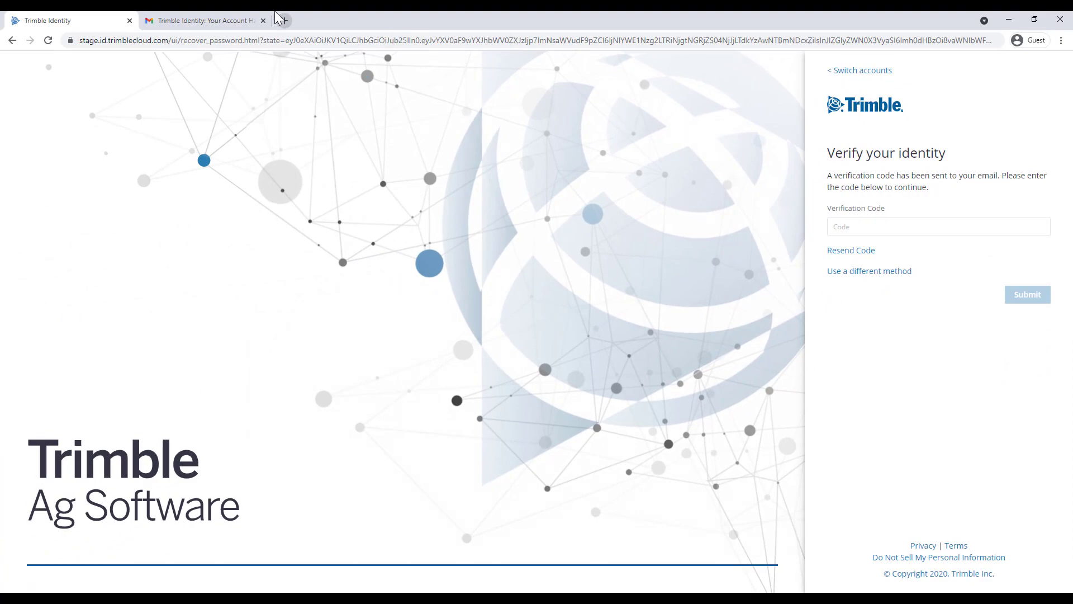
Select the recovery code in the newest Gmail verification email, then return to Trimble
left_click(223, 21)
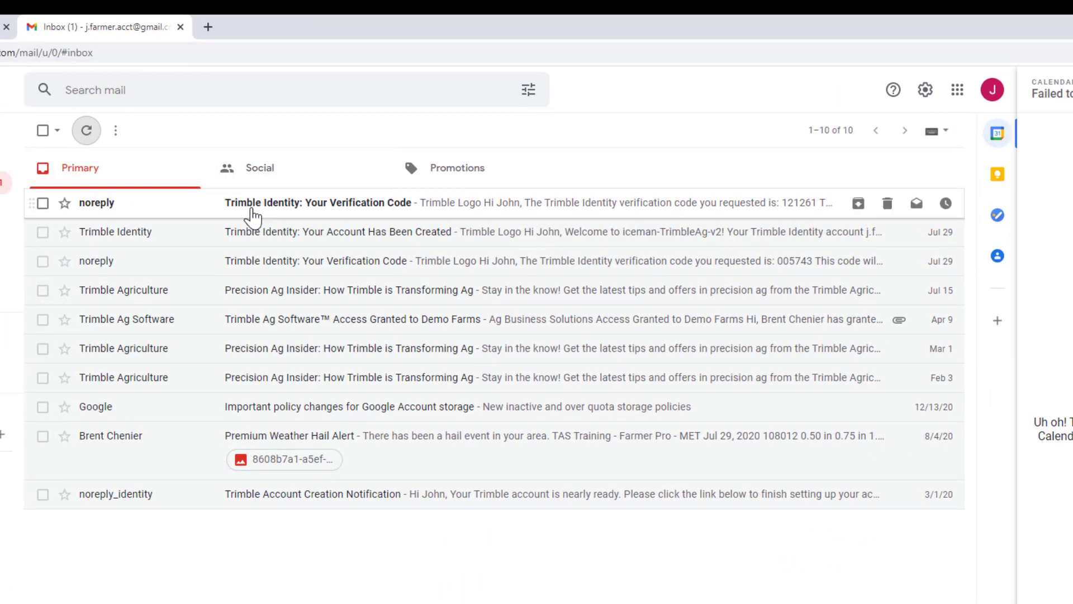
left_click(249, 207)
double_click(328, 376)
key("ctrl+c")
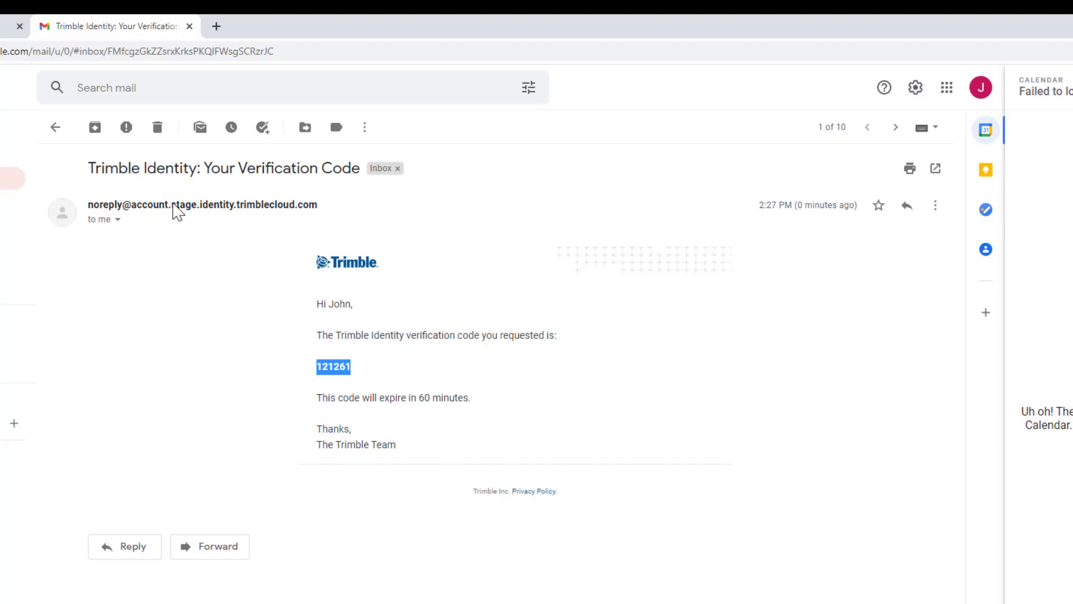
left_click(65, 21)
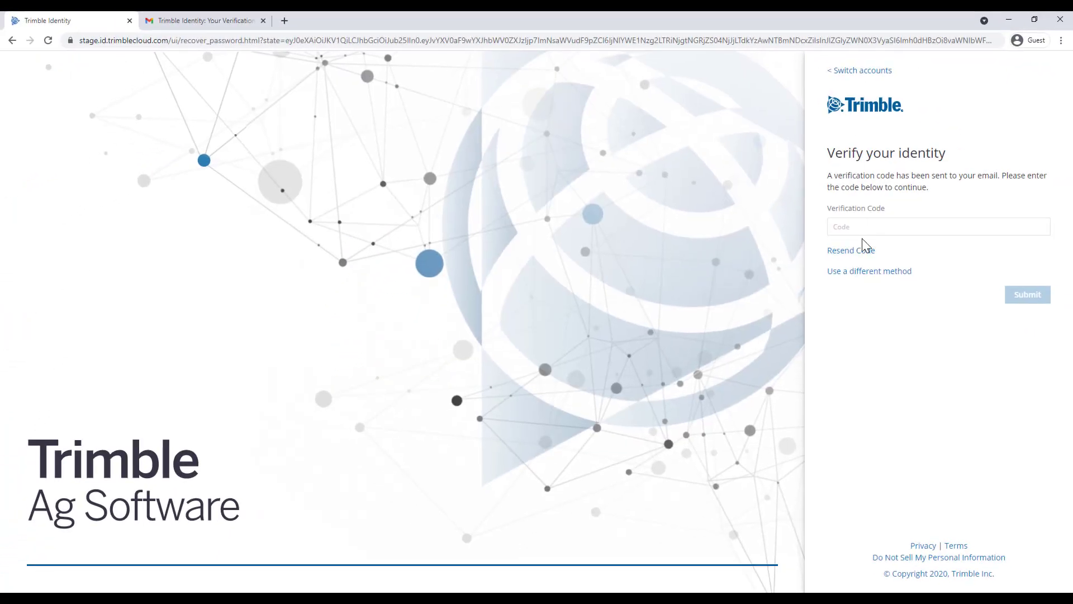
Paste the emailed recovery code into Verification Code and submit it
left_click(859, 227)
right_click(850, 226)
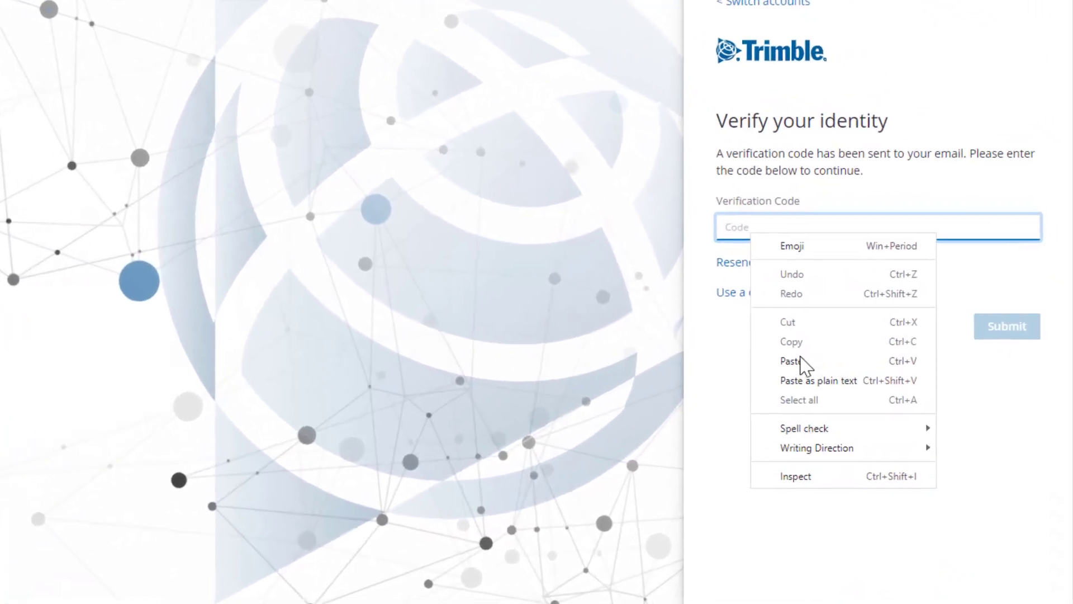
left_click(839, 313)
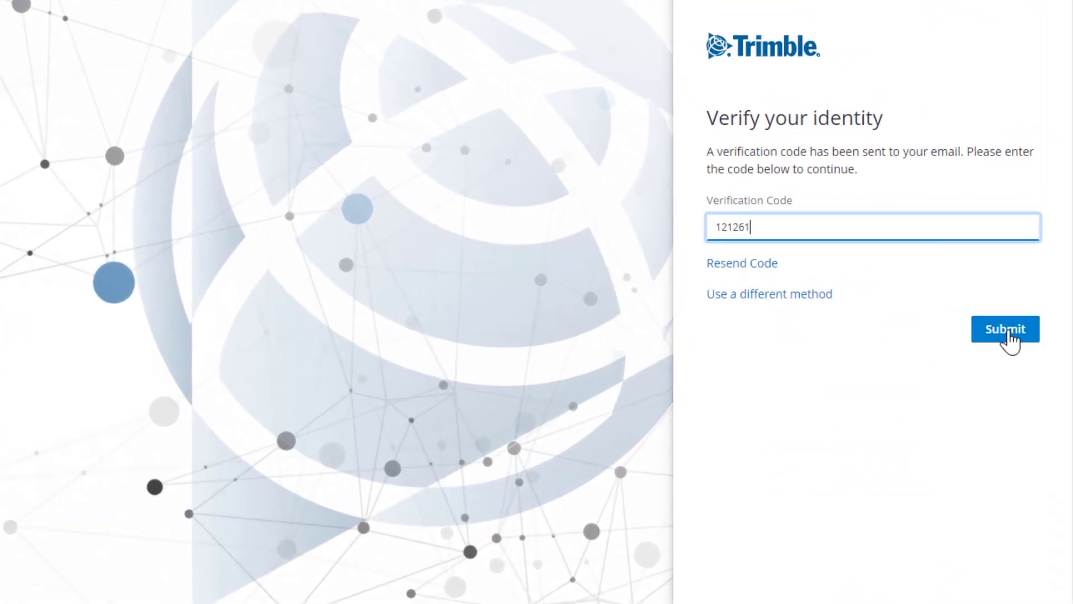
left_click(1009, 336)
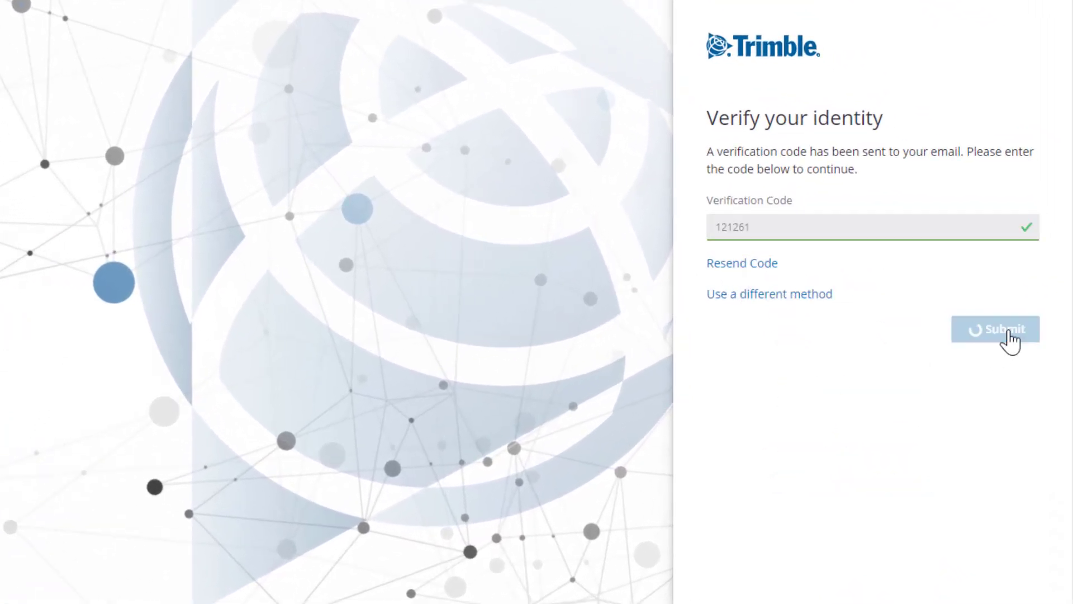